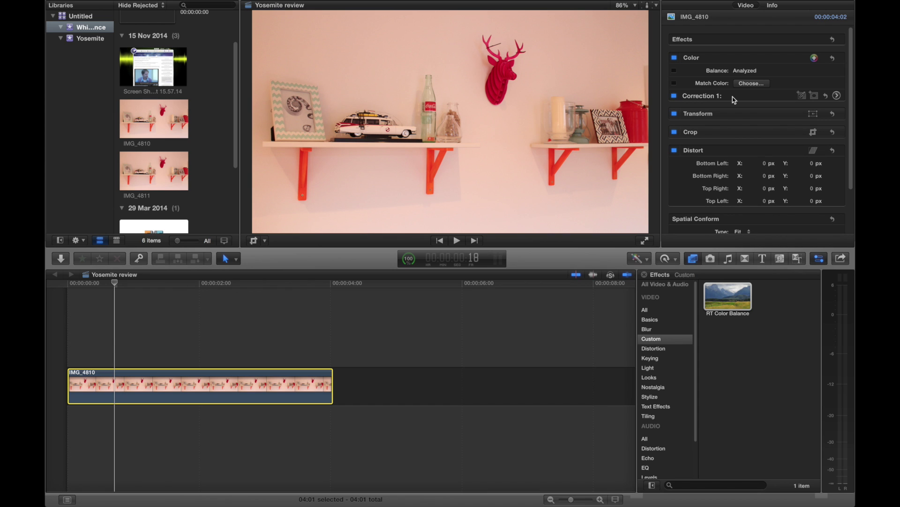
- Open the Color Board for Correction 1 on the IMG_4810 clip
click(837, 96)
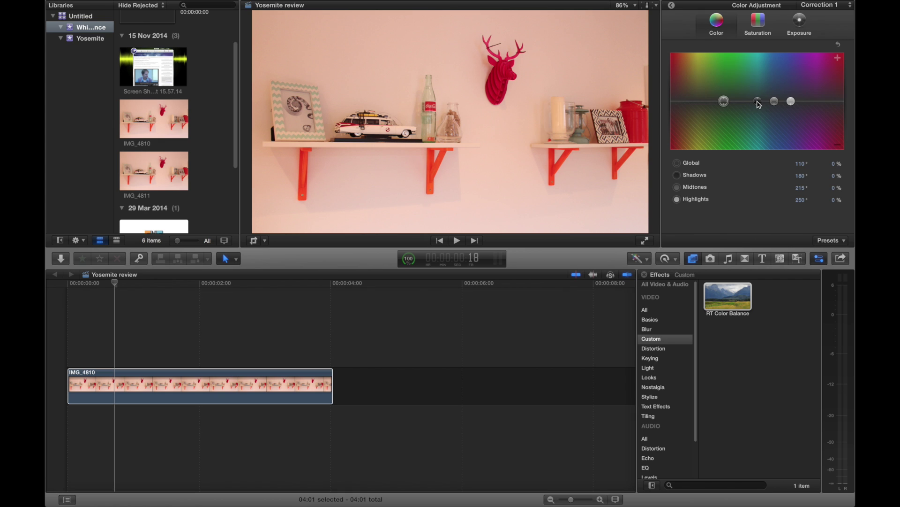
- In Correction 1's Color tab, shift highlights to 360° at -24% and midtones toward green
click(792, 102)
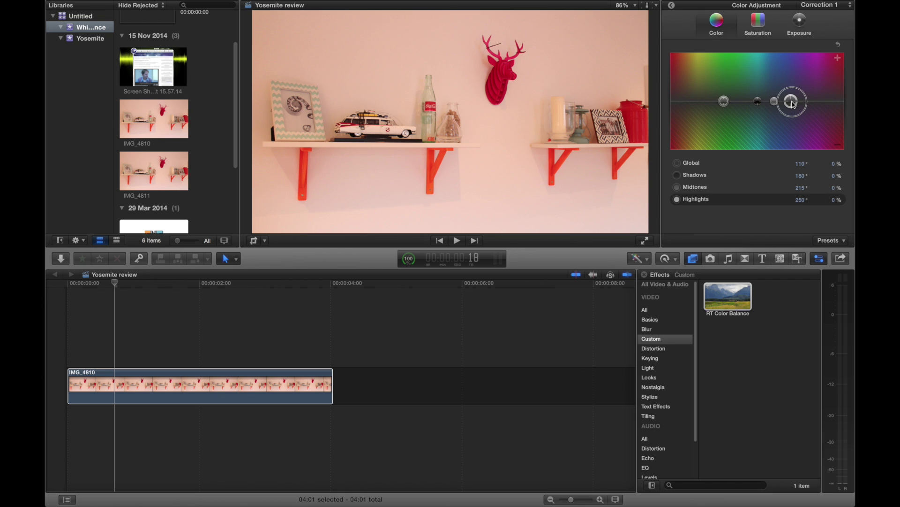
drag(794, 104, 847, 117)
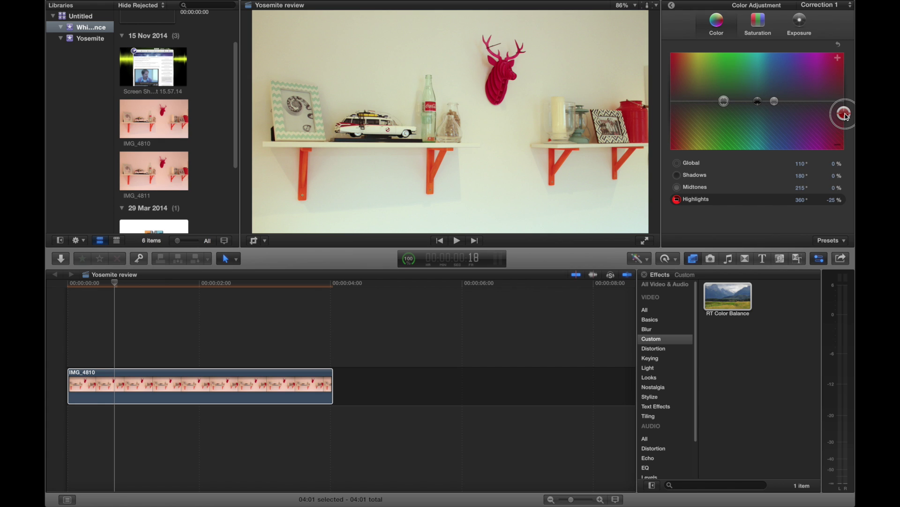
drag(847, 116, 845, 114)
click(775, 102)
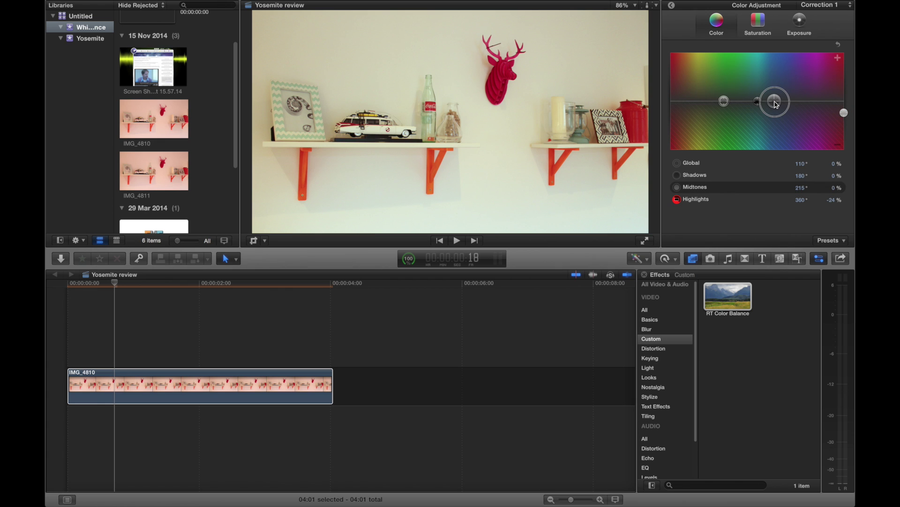
mouse_move(777, 104)
mouse_down()
mouse_move(741, 111)
mouse_move(761, 98)
mouse_up()
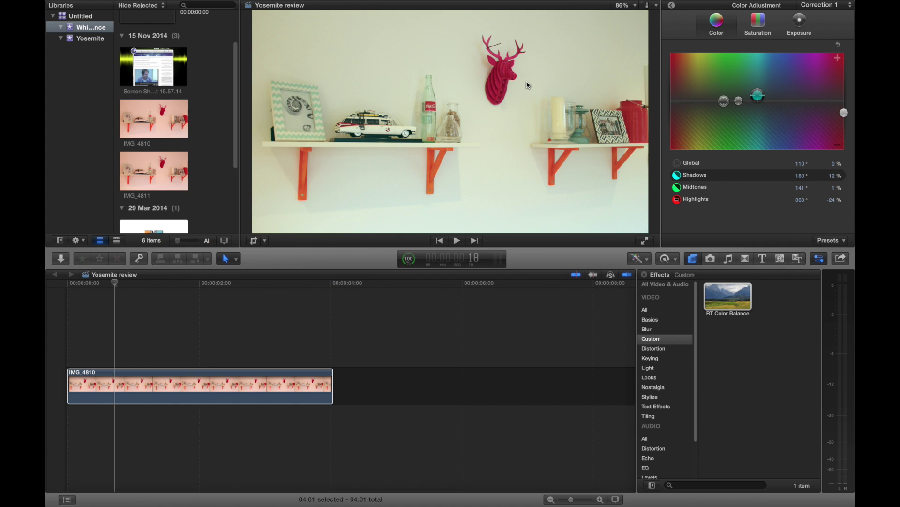
click(673, 7)
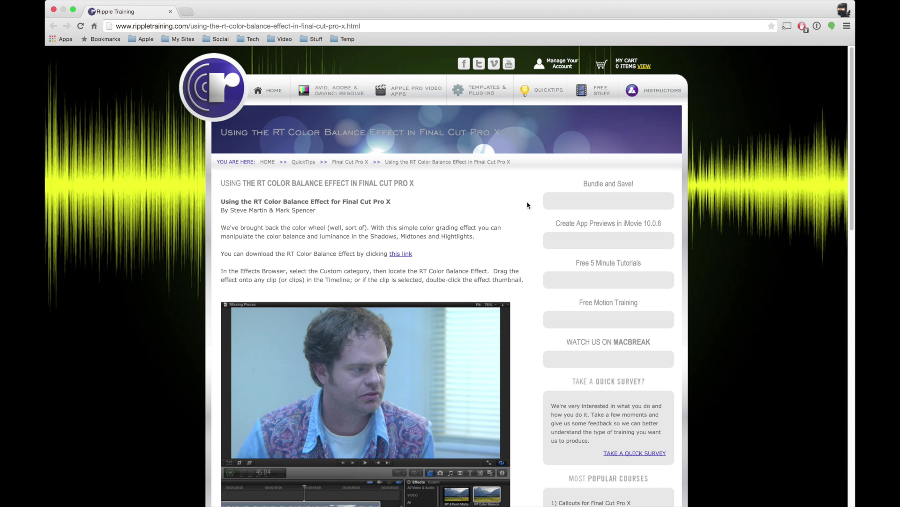
- Download RT Color Balance.pkg from the Ripple Training article and keep the file
drag(362, 27, 118, 43)
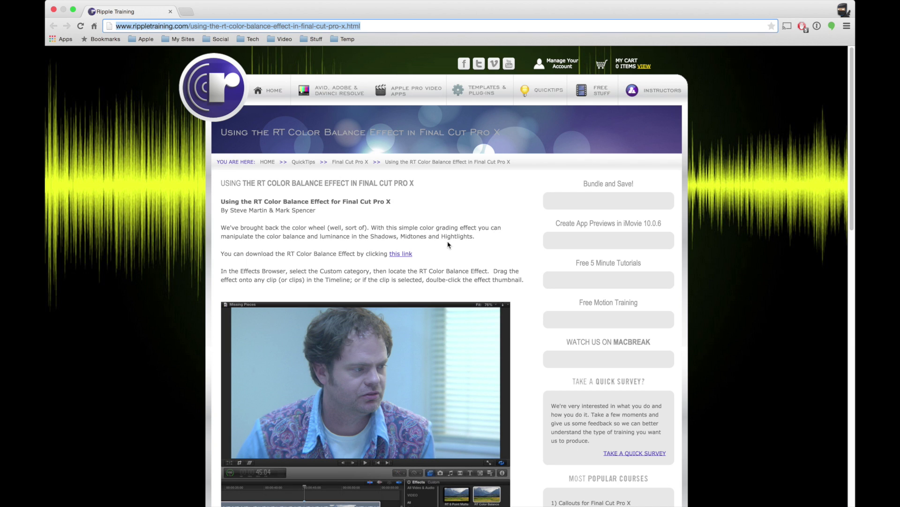
click(452, 258)
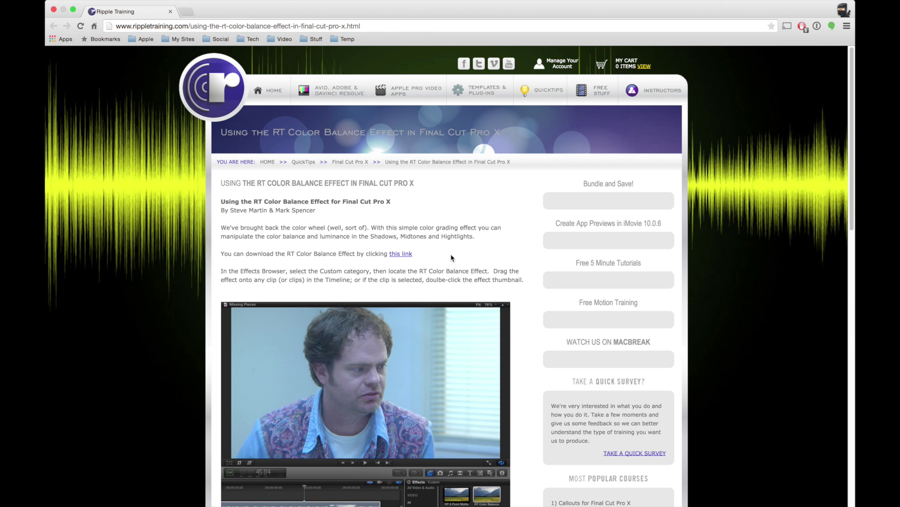
click(406, 255)
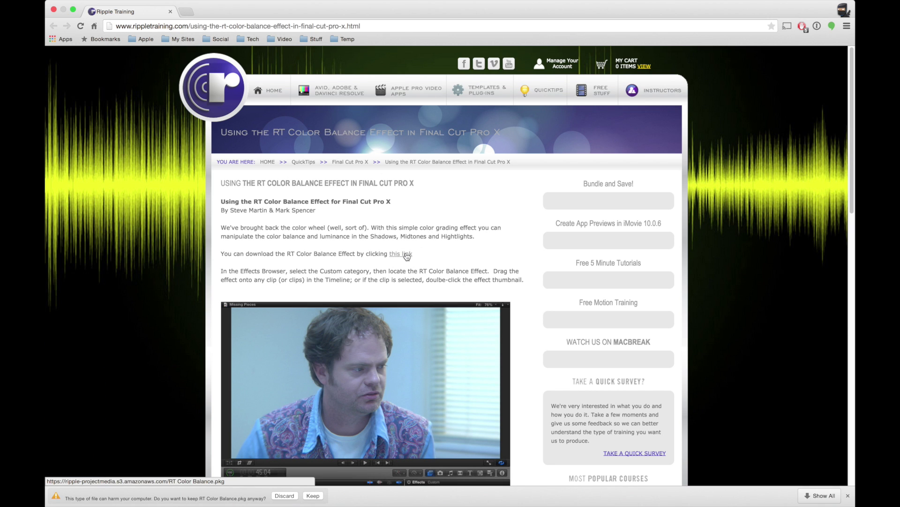
click(314, 496)
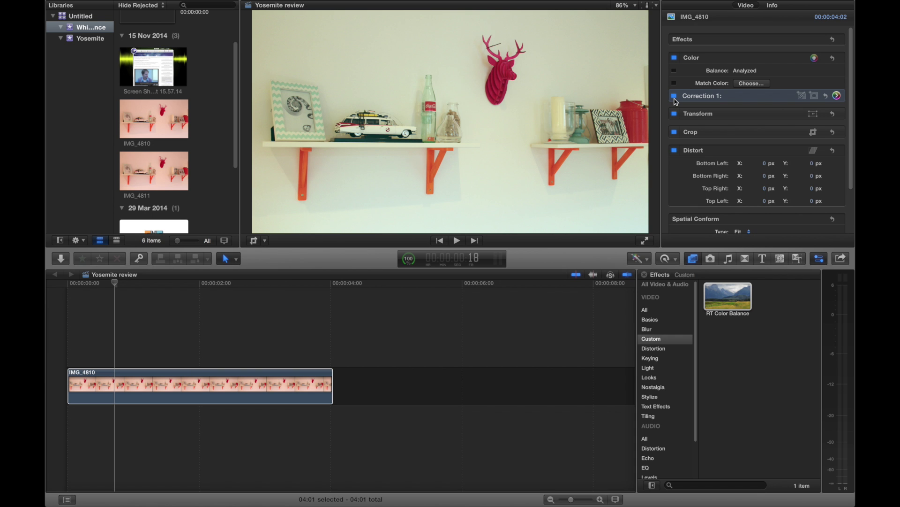
- Switch off Correction 1 and drag RT Color Balance from Custom effects onto IMG_4810
click(675, 96)
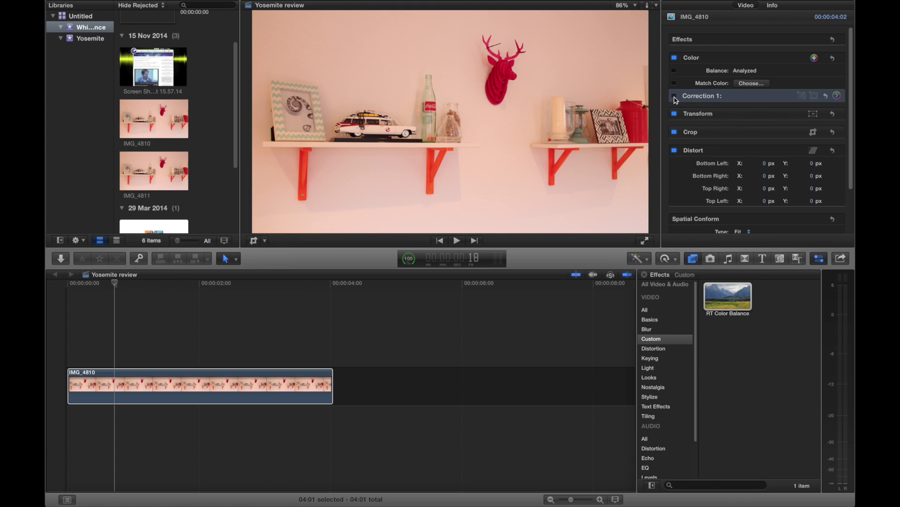
click(647, 342)
click(696, 262)
click(694, 259)
drag(728, 297, 285, 386)
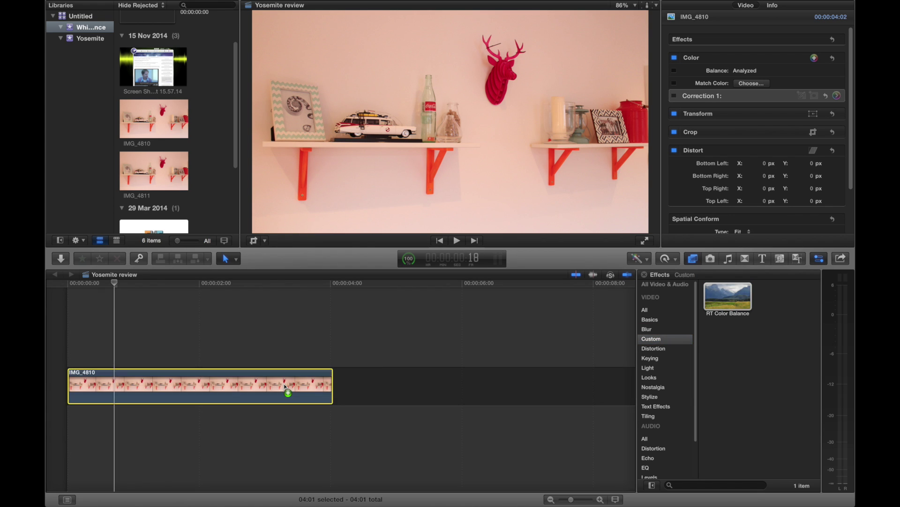
- Select IMG_4810 and expand RT Color Balance Highlights, showing Red, Green and Blue at 0.5
click(287, 386)
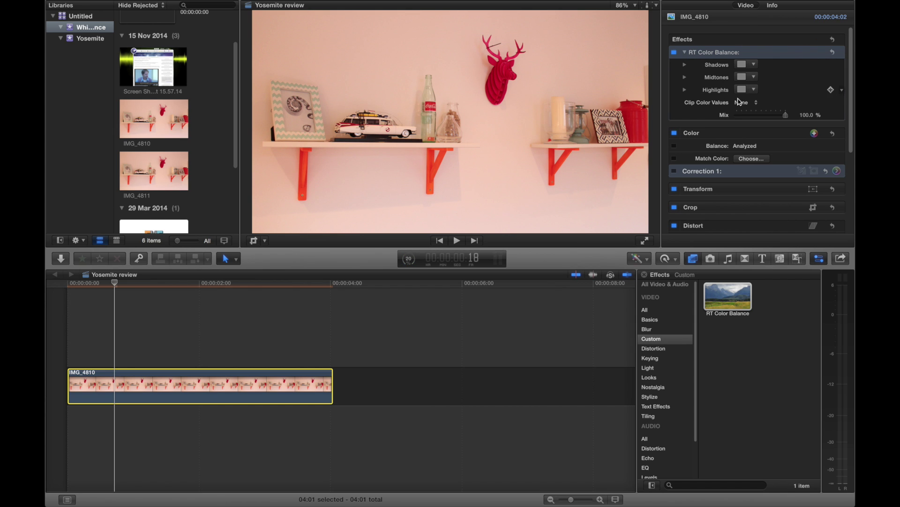
click(686, 92)
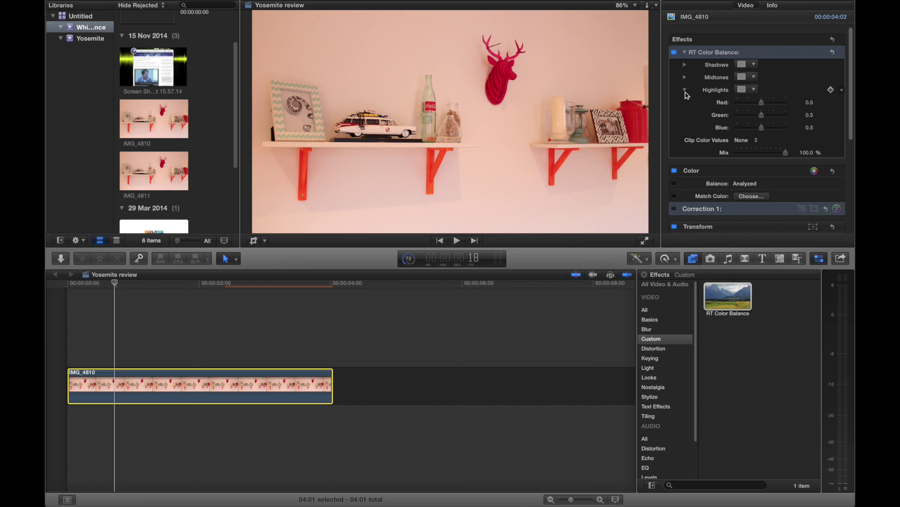
click(685, 92)
click(685, 92)
- Crop IMG_4810 to a plain patch of pink wall and show the RGB Parade beside the viewer
click(253, 241)
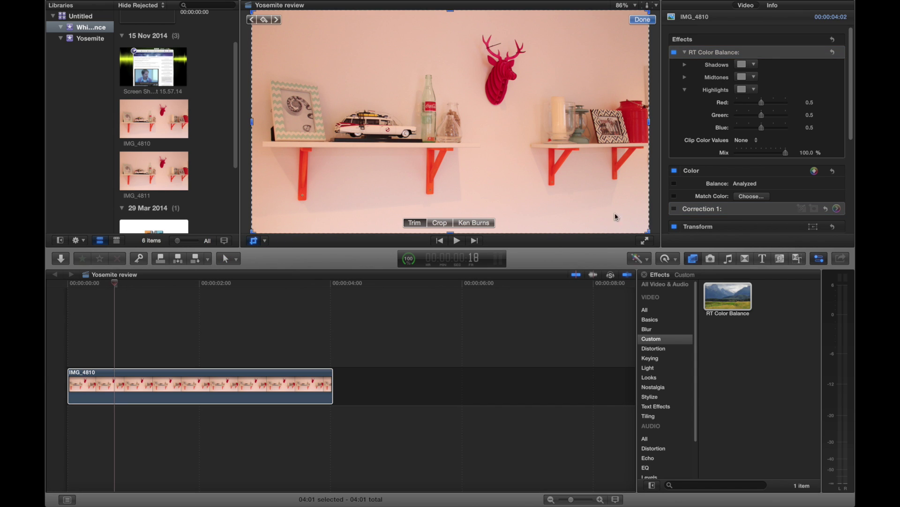
drag(650, 231, 414, 92)
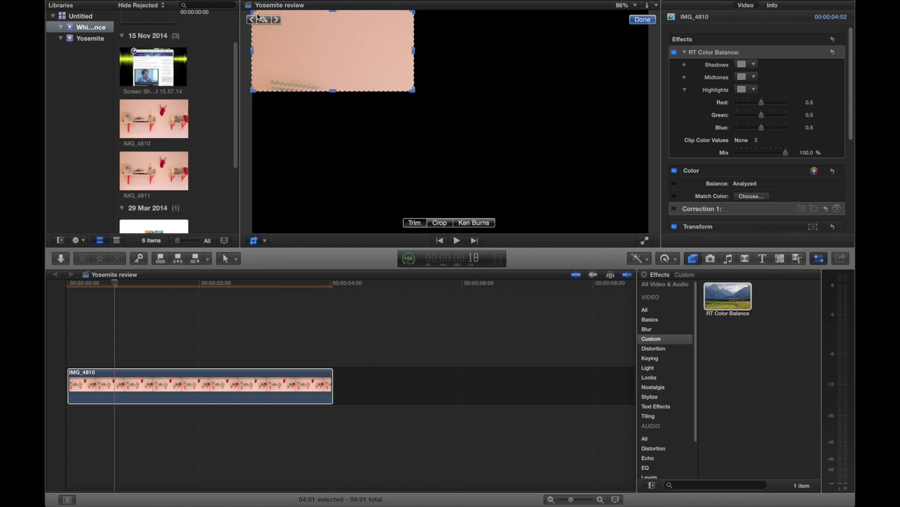
drag(254, 15, 327, 21)
drag(487, 103, 418, 95)
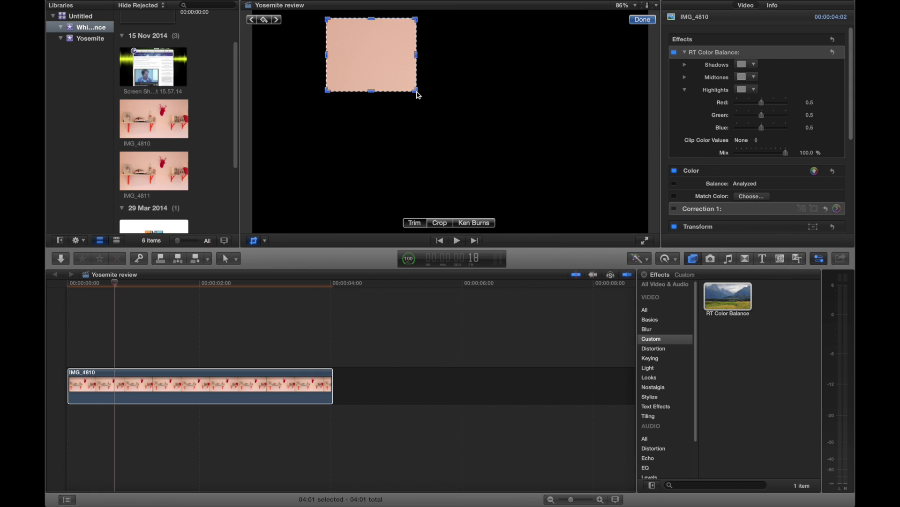
click(642, 20)
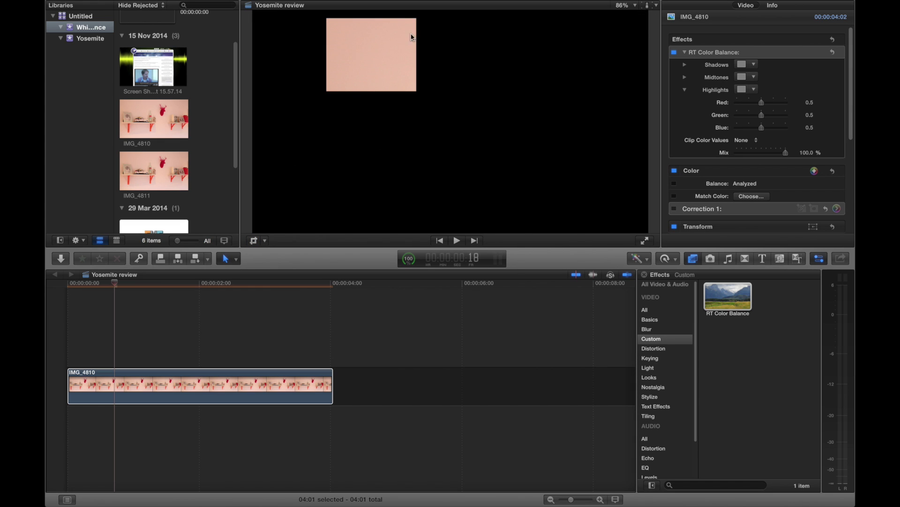
key(super+7)
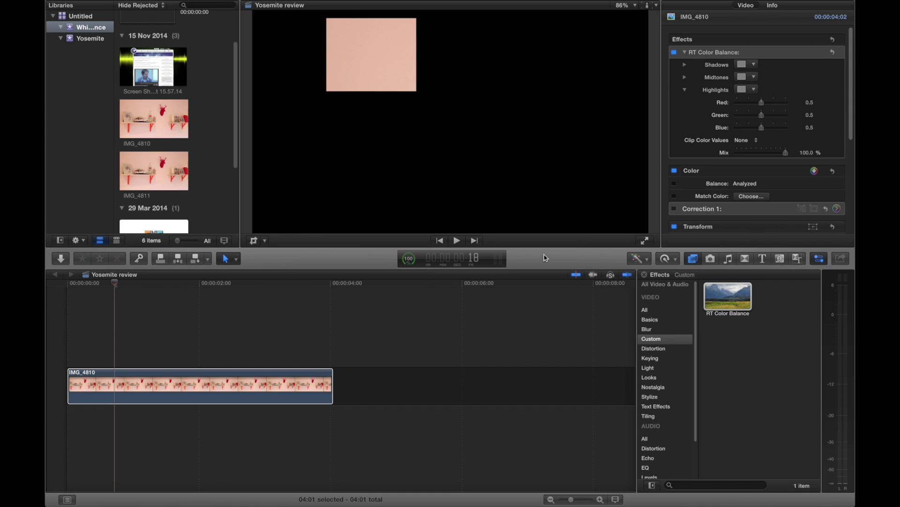
key(super+7)
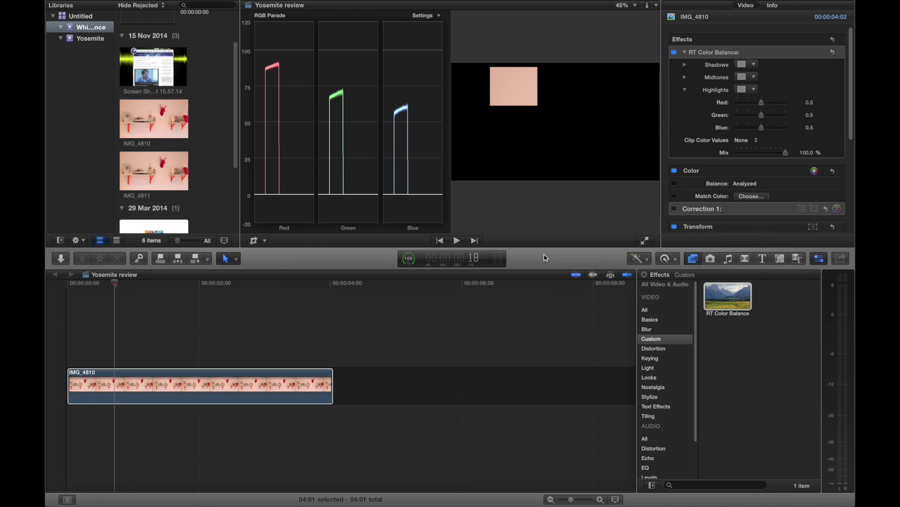
- Keep the RGB Parade scope and set RT Color Balance highlights to Red 0.29, Blue 0.65
click(431, 17)
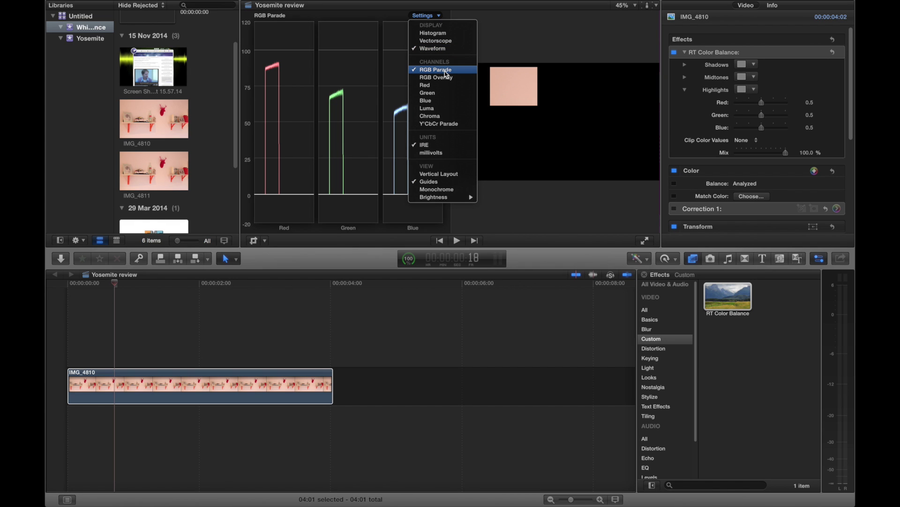
click(435, 18)
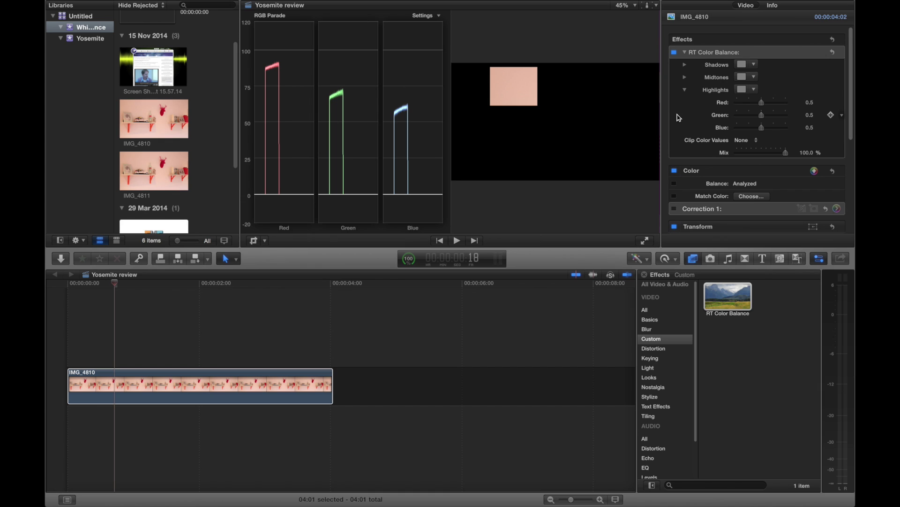
drag(764, 107, 753, 109)
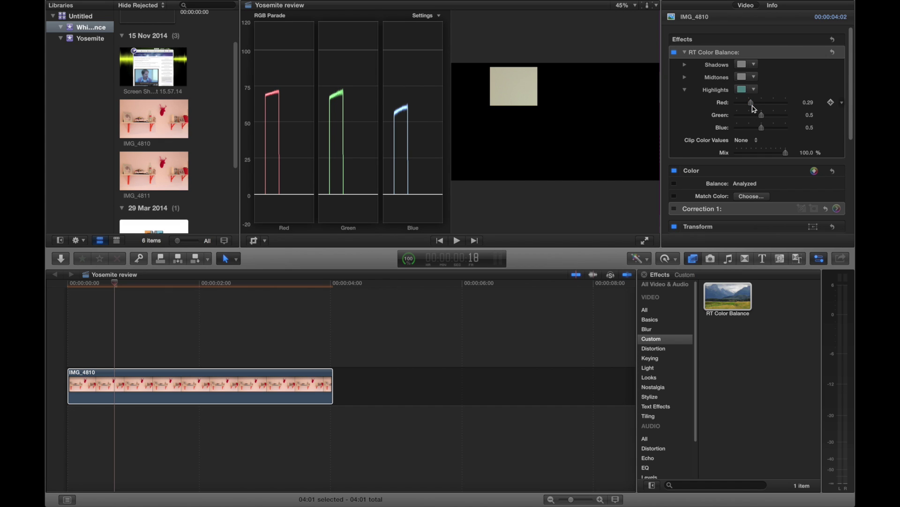
drag(765, 131, 772, 129)
drag(771, 129, 771, 125)
- Toggle RT Color Balance off and on twice to compare against the pink original
click(675, 53)
click(675, 53)
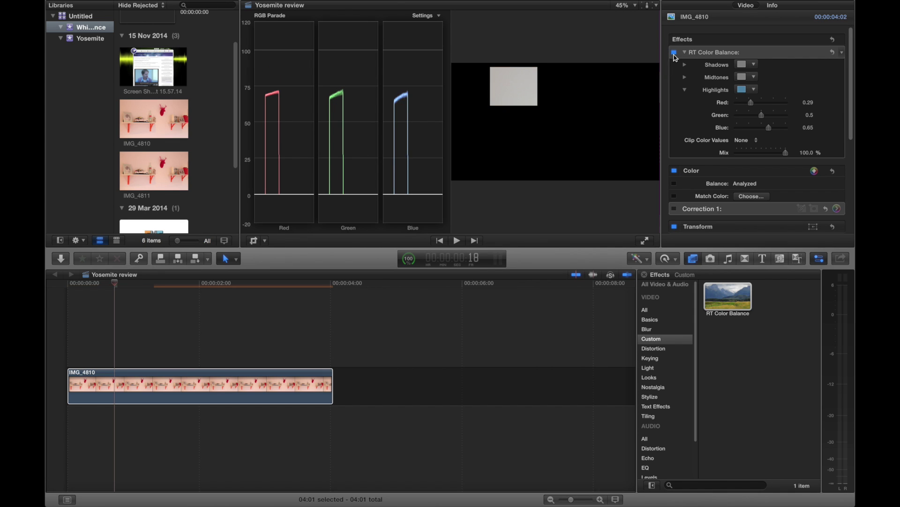
click(675, 54)
click(675, 54)
- Hide the video scopes and reset the Crop to reveal the full neutral shelf photo
key(super+7)
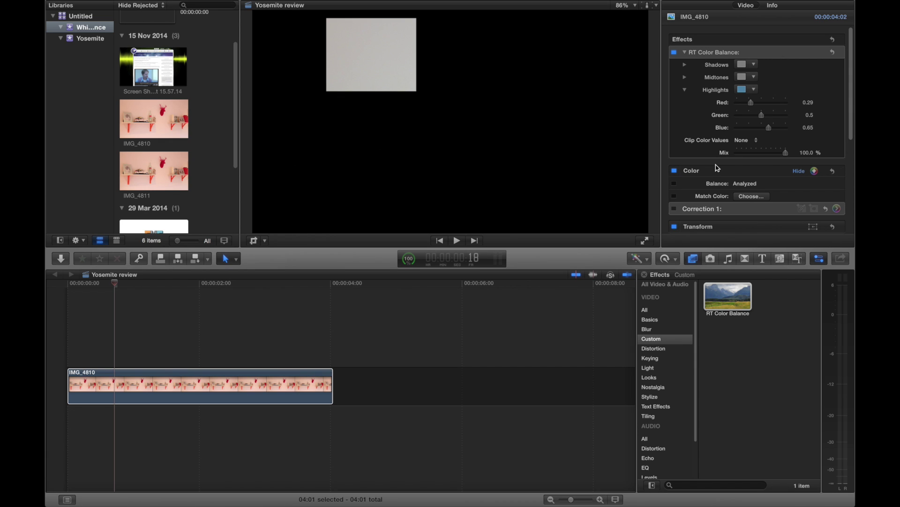
scroll(717, 168, down, 5)
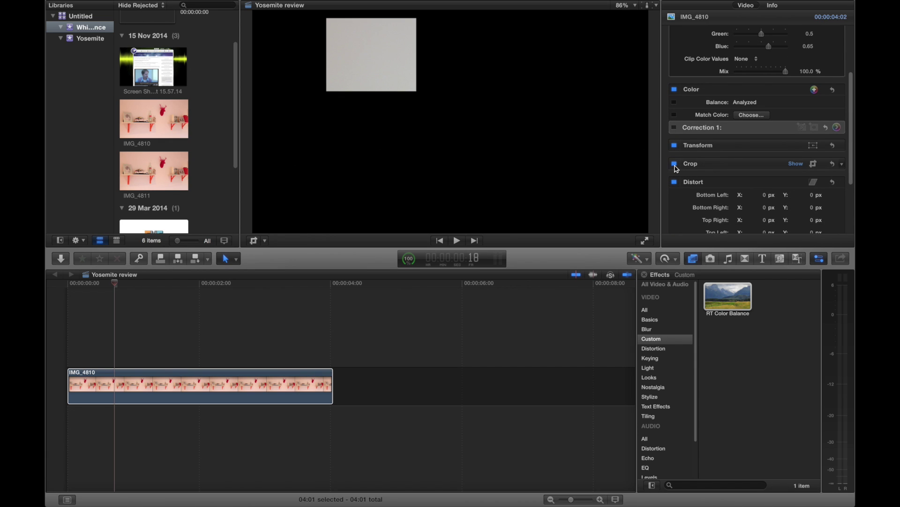
click(834, 165)
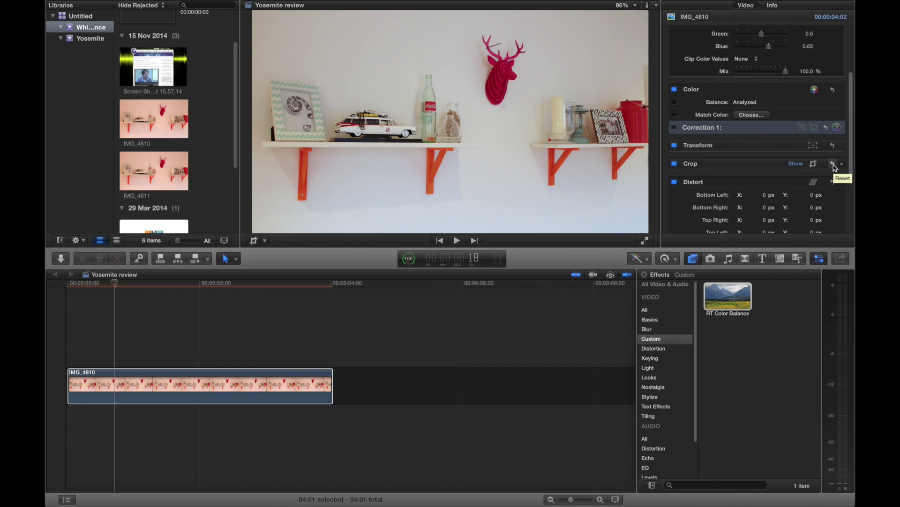
scroll(703, 114, up, 2)
scroll(703, 114, up, 5)
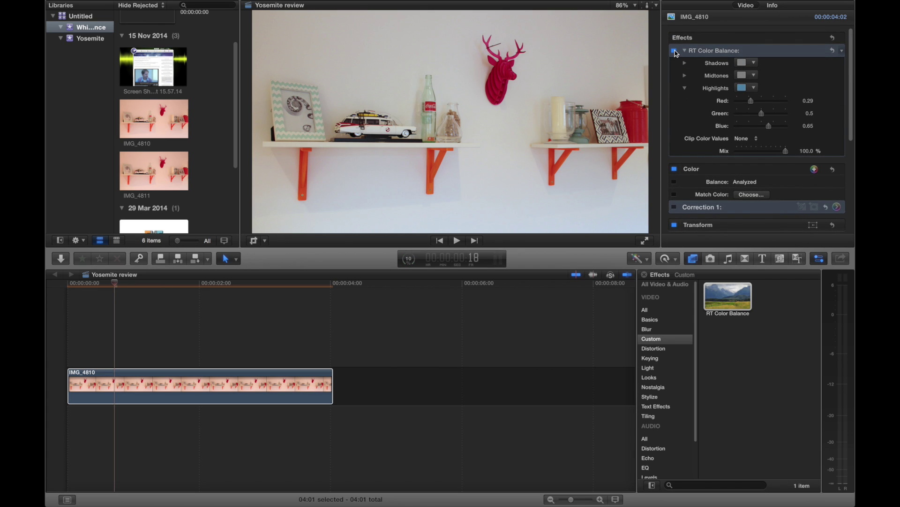
click(675, 51)
click(675, 52)
click(674, 51)
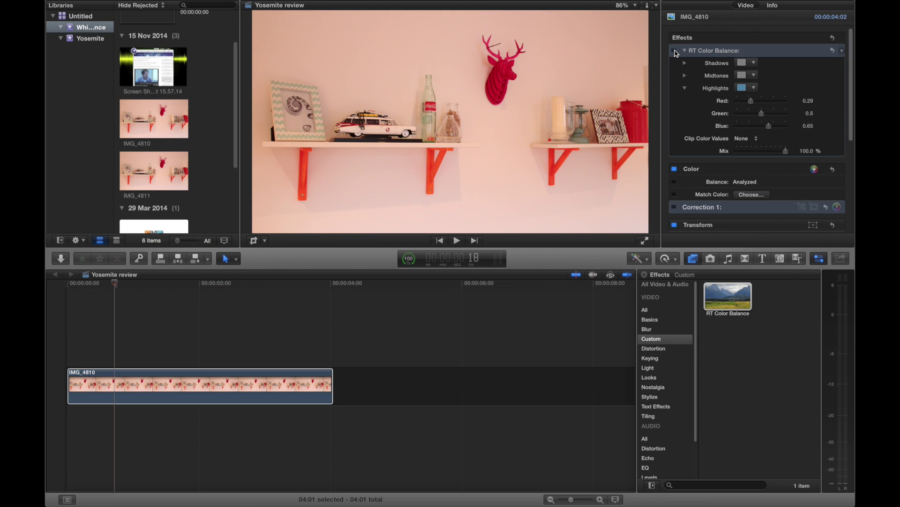
click(675, 51)
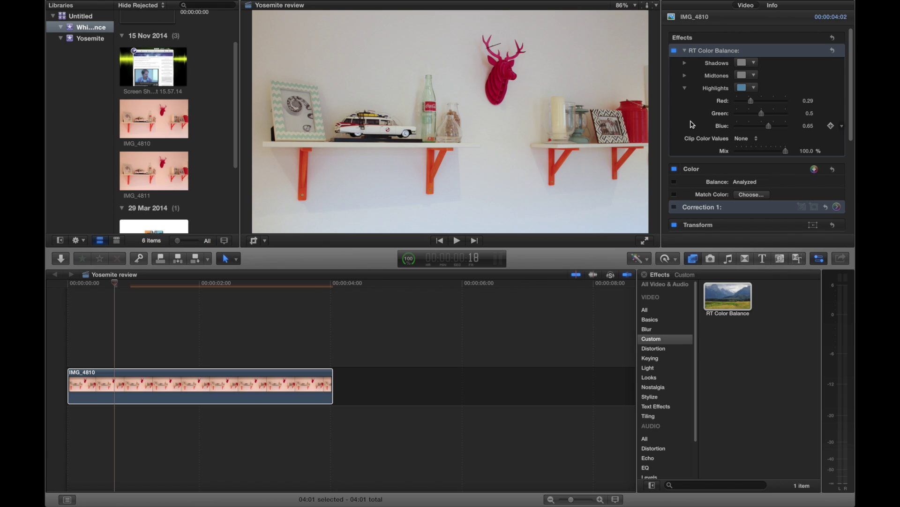
scroll(692, 124, down, 3)
click(675, 172)
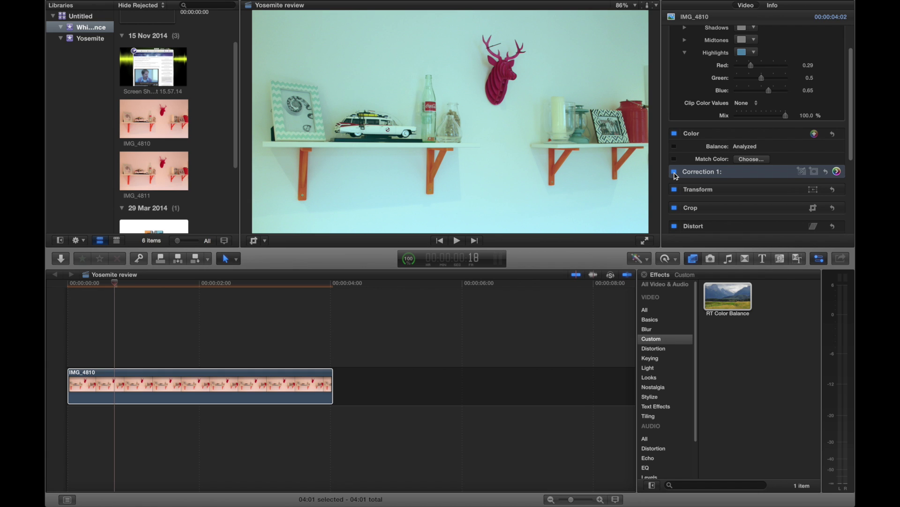
click(674, 172)
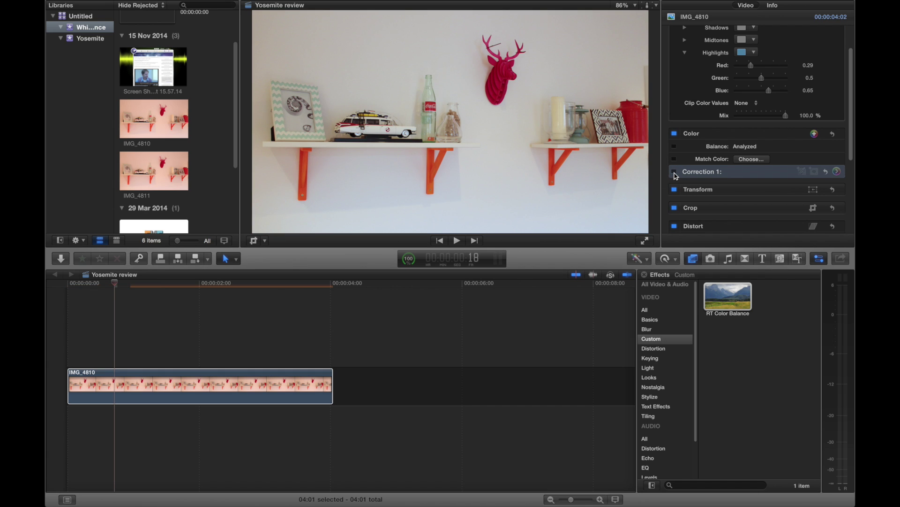
scroll(677, 99, up, 3)
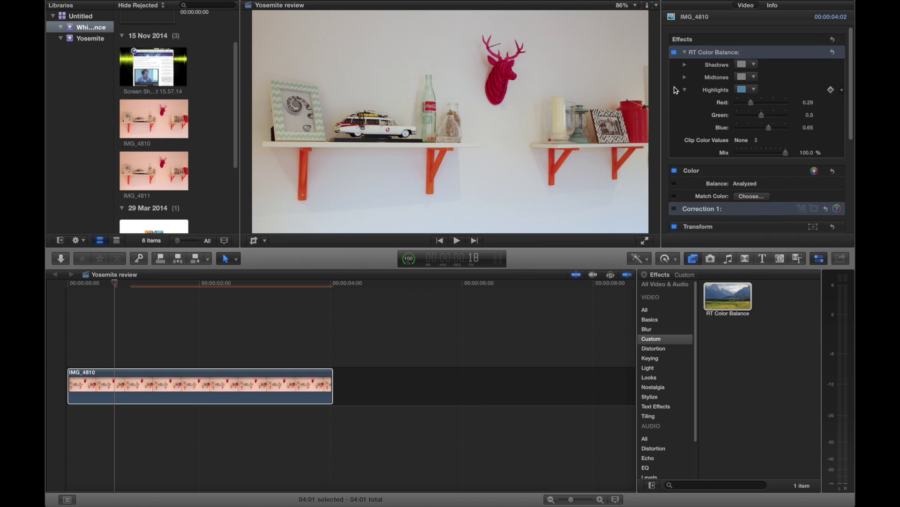
click(675, 52)
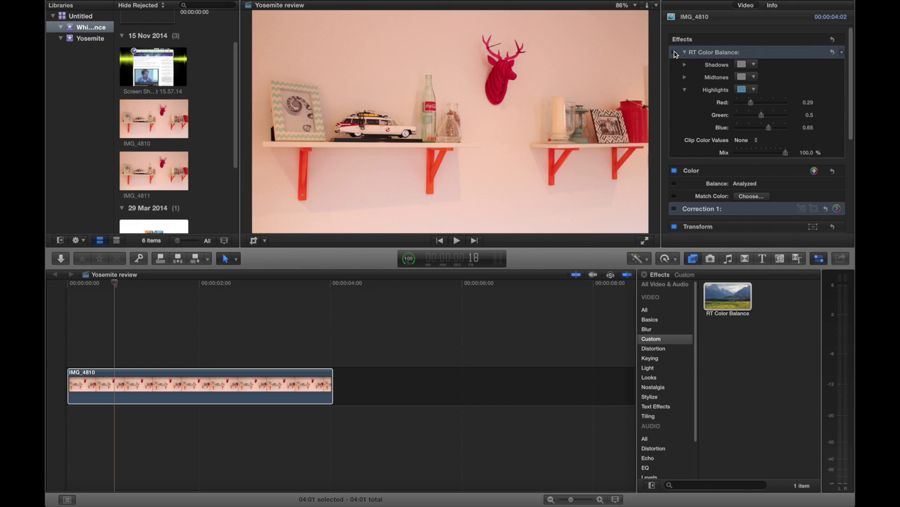
click(675, 52)
click(674, 52)
click(674, 209)
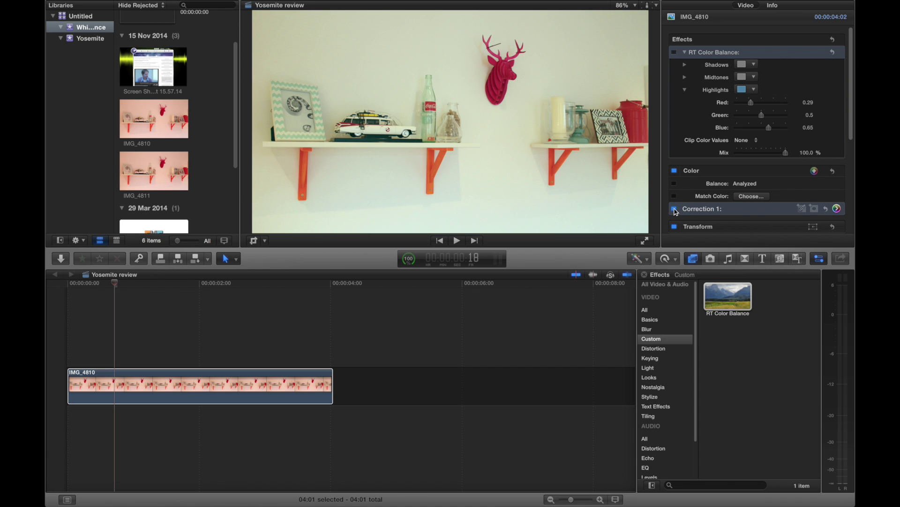
click(674, 209)
click(674, 52)
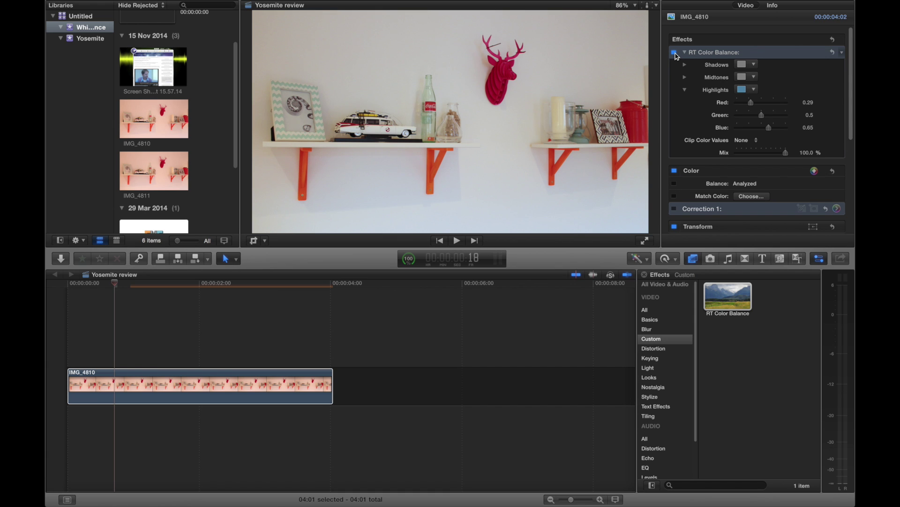
click(277, 355)
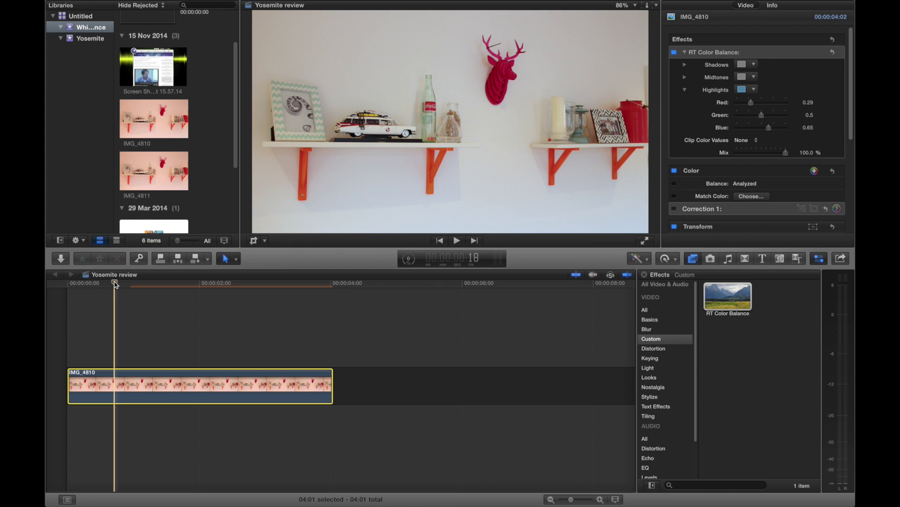